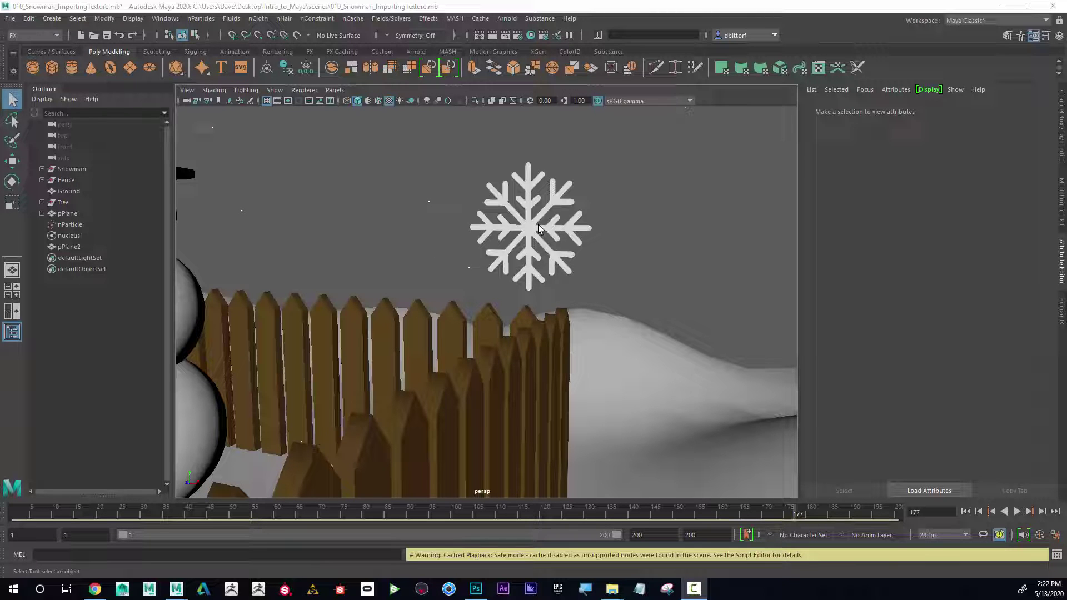
- Rename the textured snowflake plane pPlane2 as Snowflake_Master
right_click_drag(630, 240, 257, 221, "alt")
middle_click_drag(431, 221, 442, 229, "alt")
right_click_drag(461, 259, 612, 297, "alt")
left_click_drag(498, 309, 504, 304, "alt")
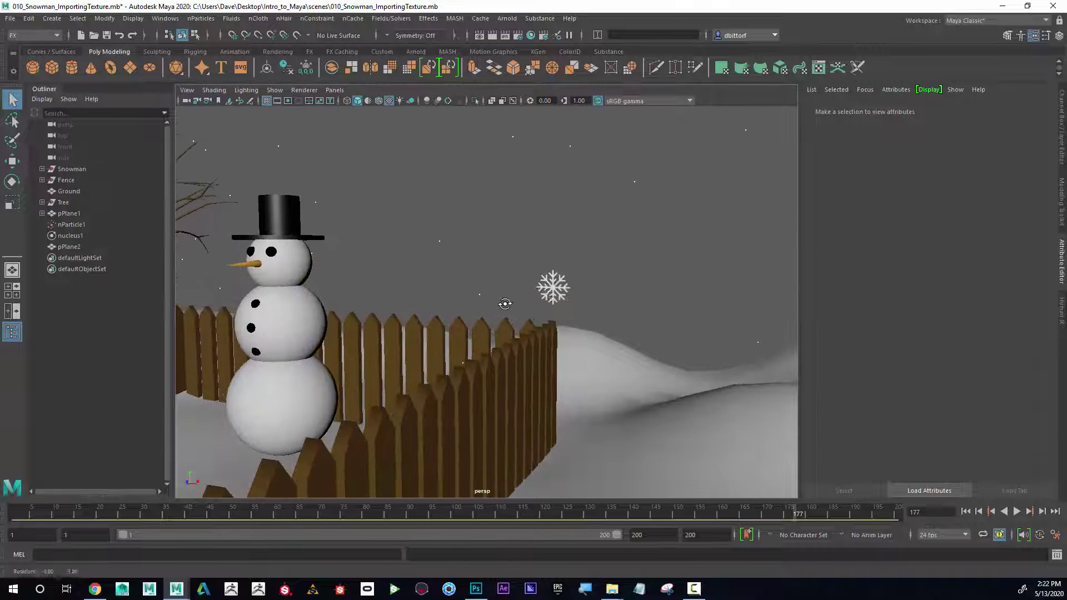
left_click(552, 286)
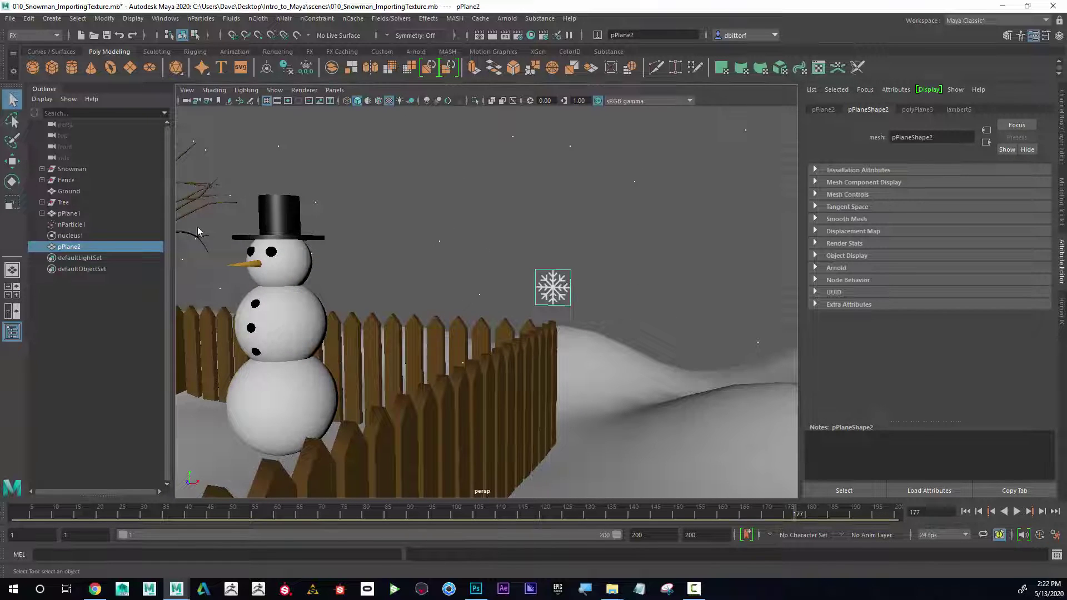
double_click(89, 247)
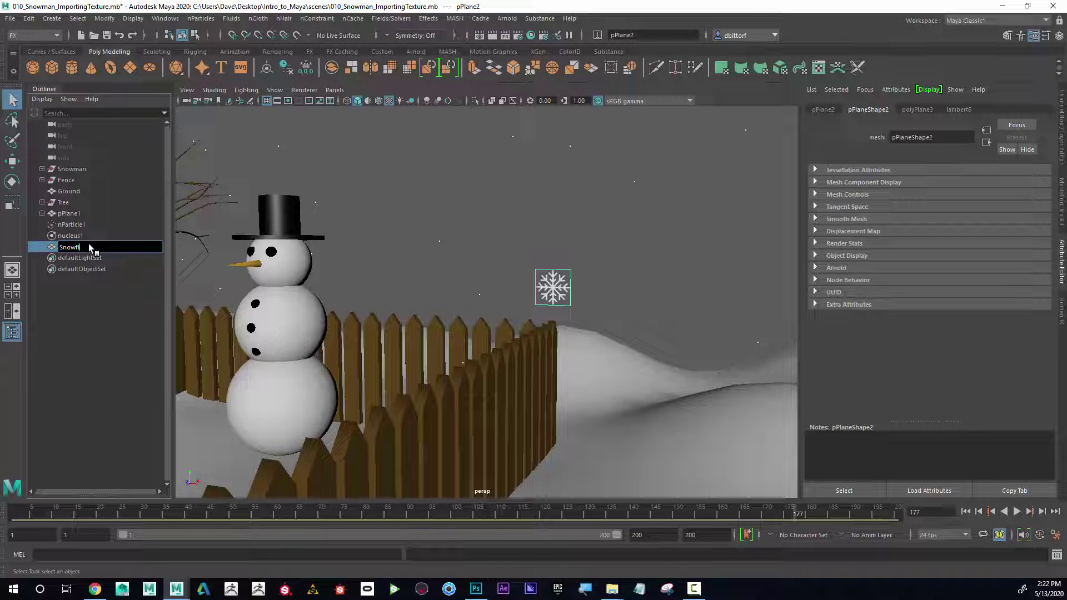
type("Snowflake_Master")
key("Return")
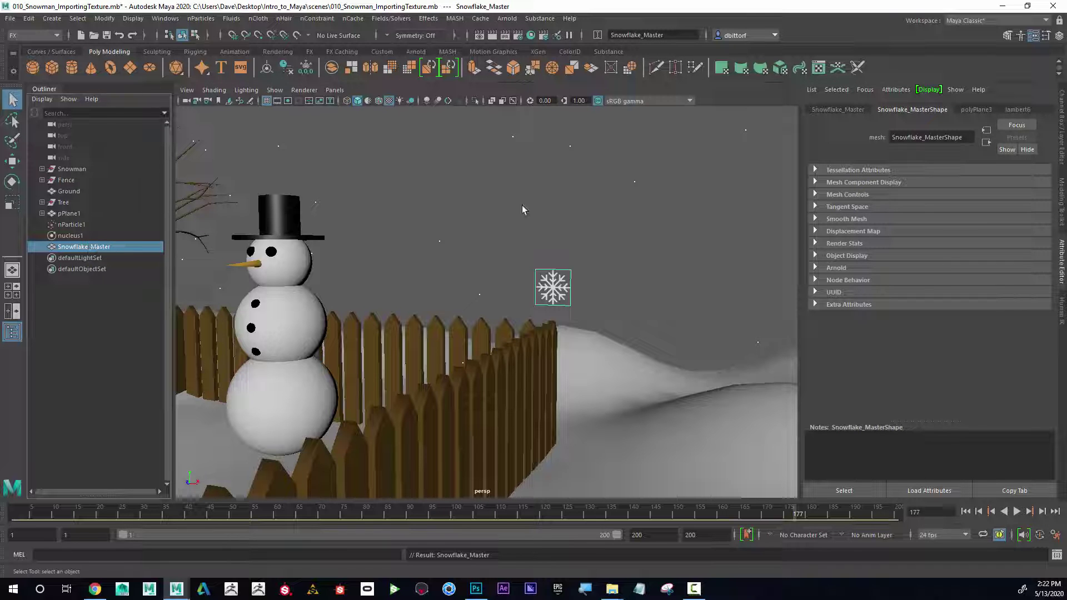
- Add the snow particles to the Snowflake_Master selection and create a particle Instancer from the two
right_click_drag(637, 252, 229, 224, "alt")
middle_click_drag(508, 296, 529, 291, "alt")
left_click_drag(529, 292, 540, 286, "alt")
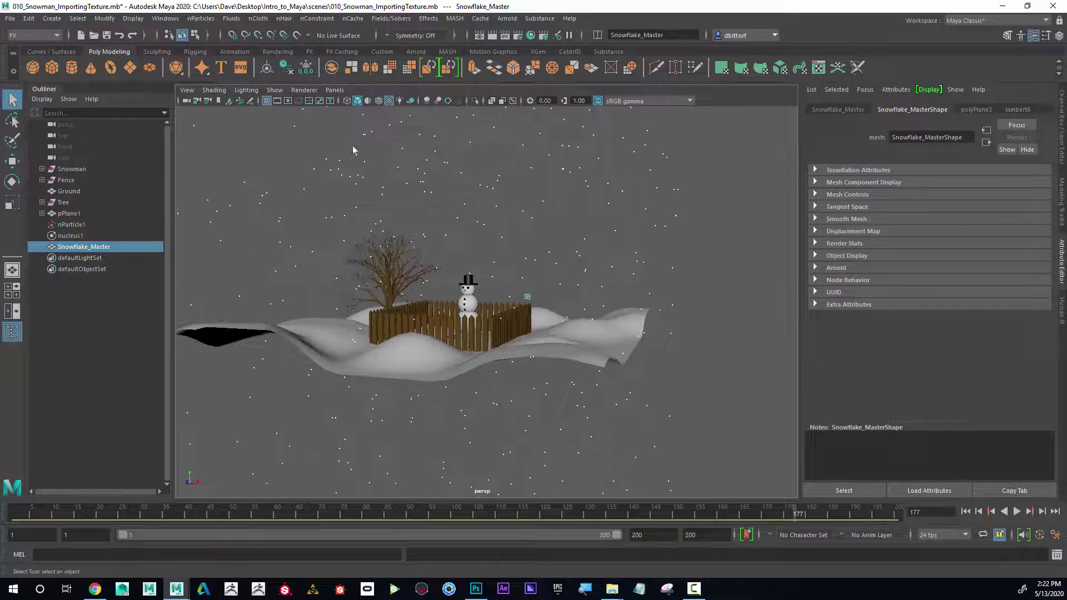
left_click_drag(641, 179, 635, 178)
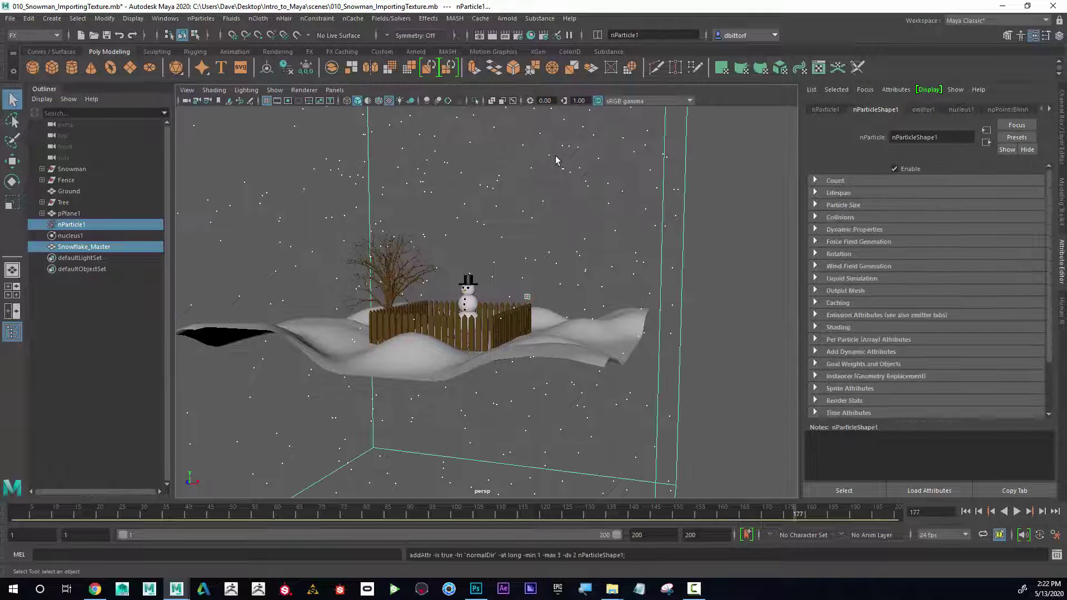
left_click_drag(467, 165, 402, 158, "alt")
left_click(201, 18)
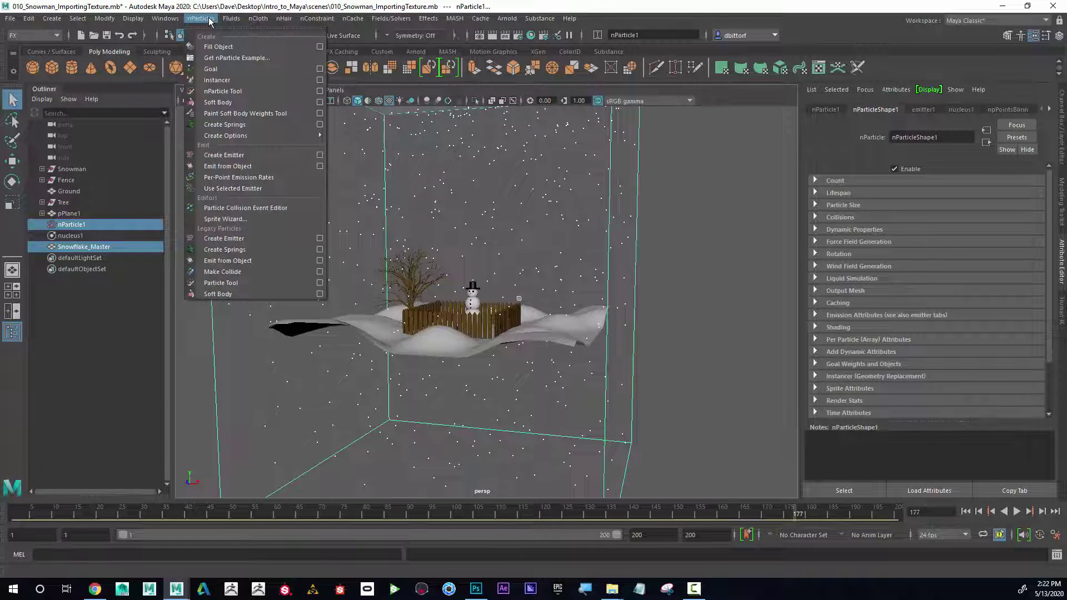
left_click(242, 80)
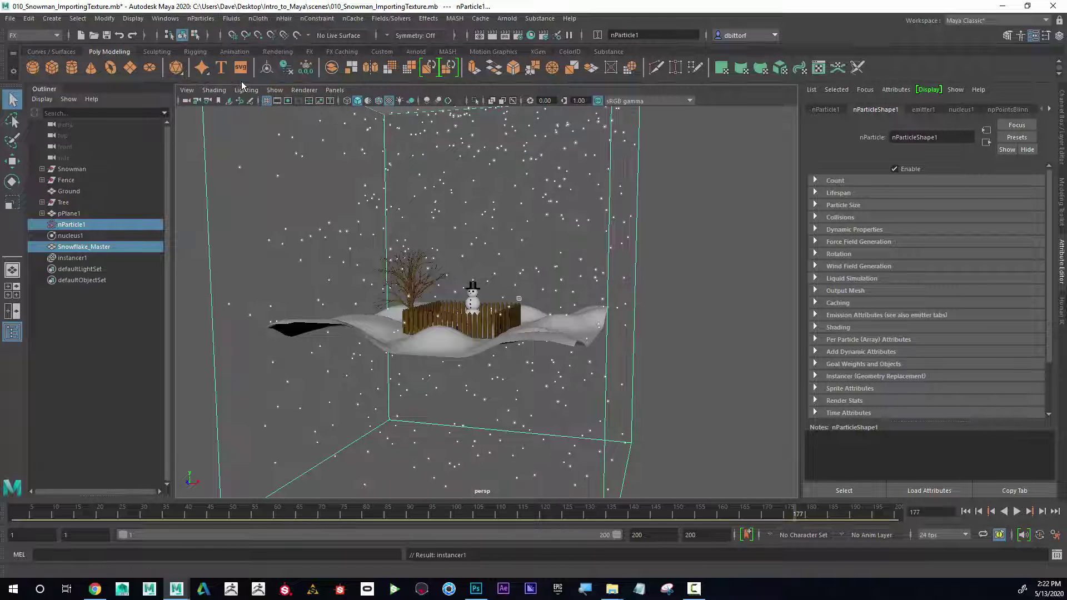
- Play the animation near the snowman to check the instanced snowflakes, and stop it
right_click_drag(469, 307, 831, 322, "alt")
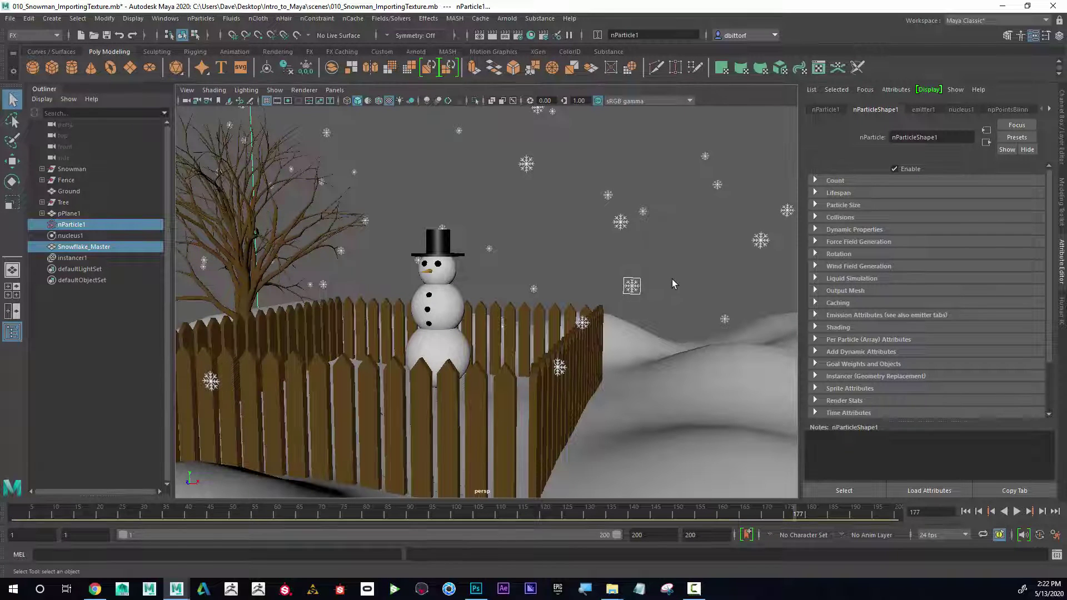
right_click_drag(672, 279, 667, 317, "alt")
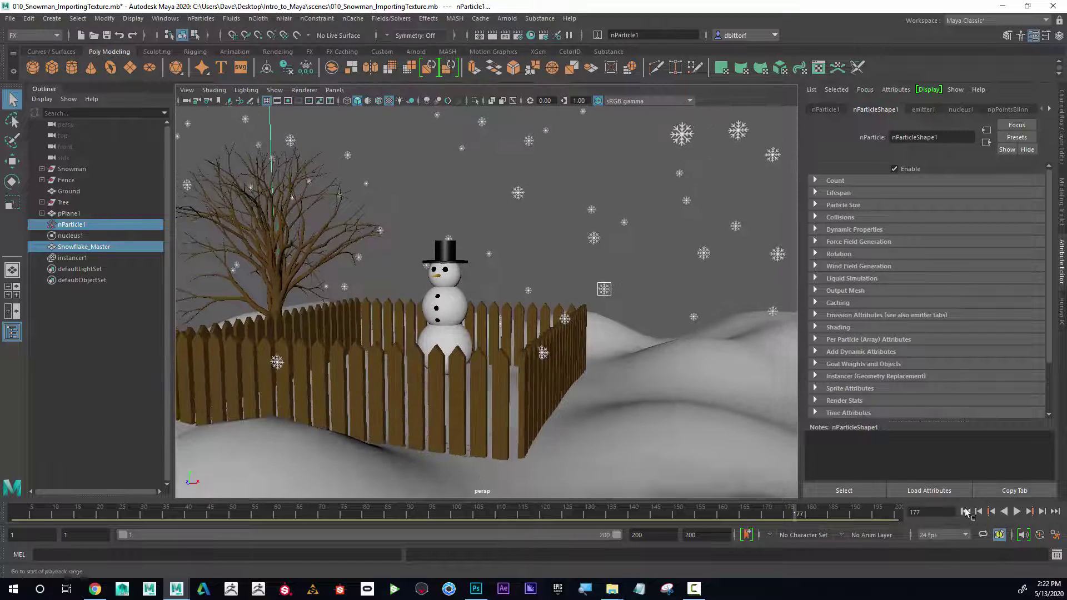
left_click(1017, 511)
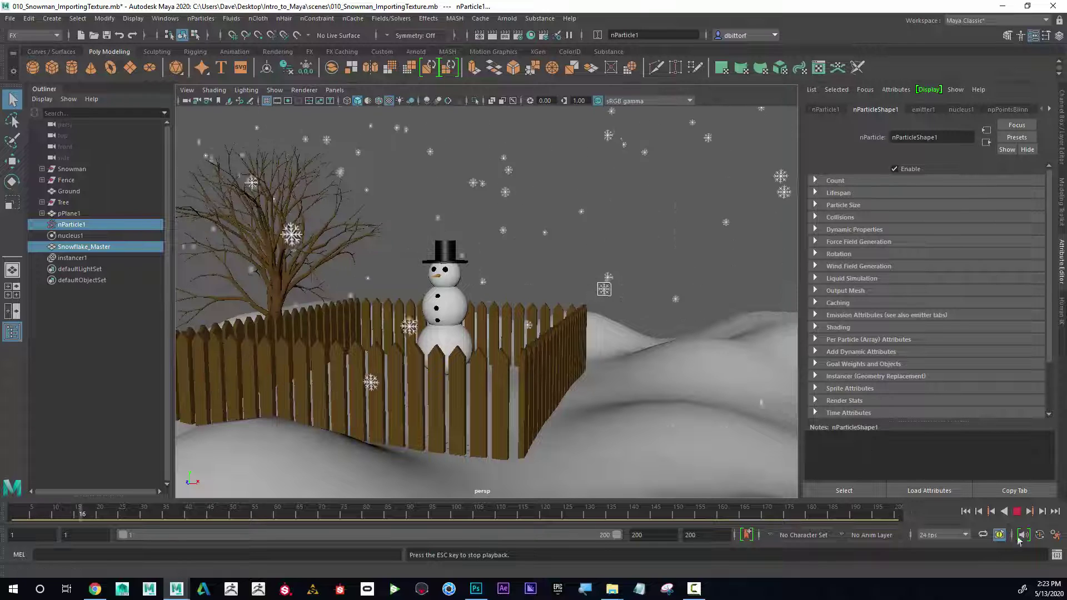
left_click(1019, 512)
- Move the Snowflake_Master plane down below the ground and scale it uniformly to about 0.78
right_click_drag(734, 298, 597, 286, "alt")
left_click(21, 161)
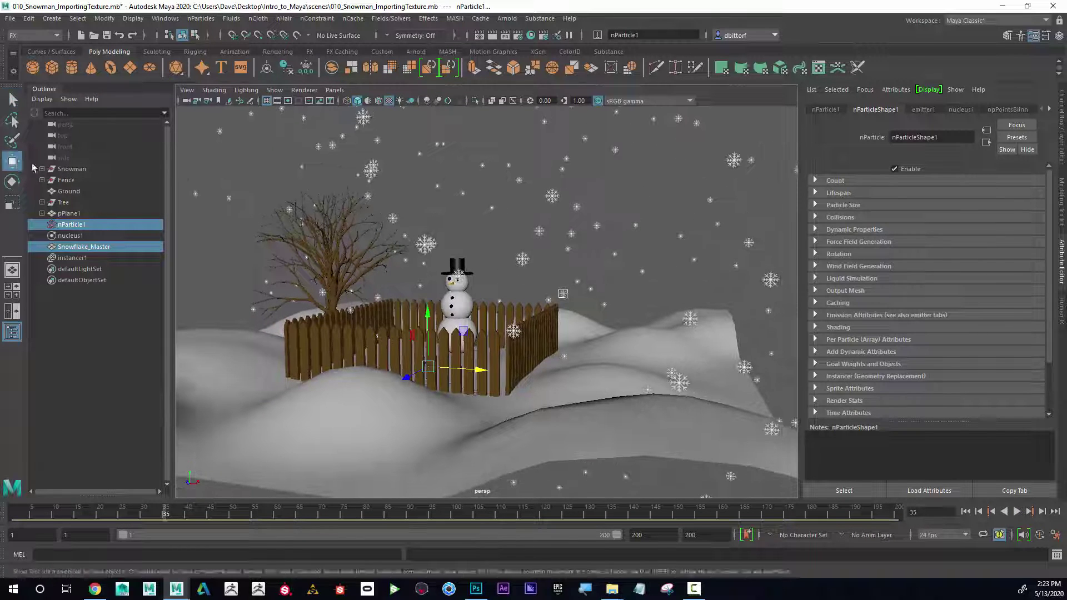
left_click(563, 293)
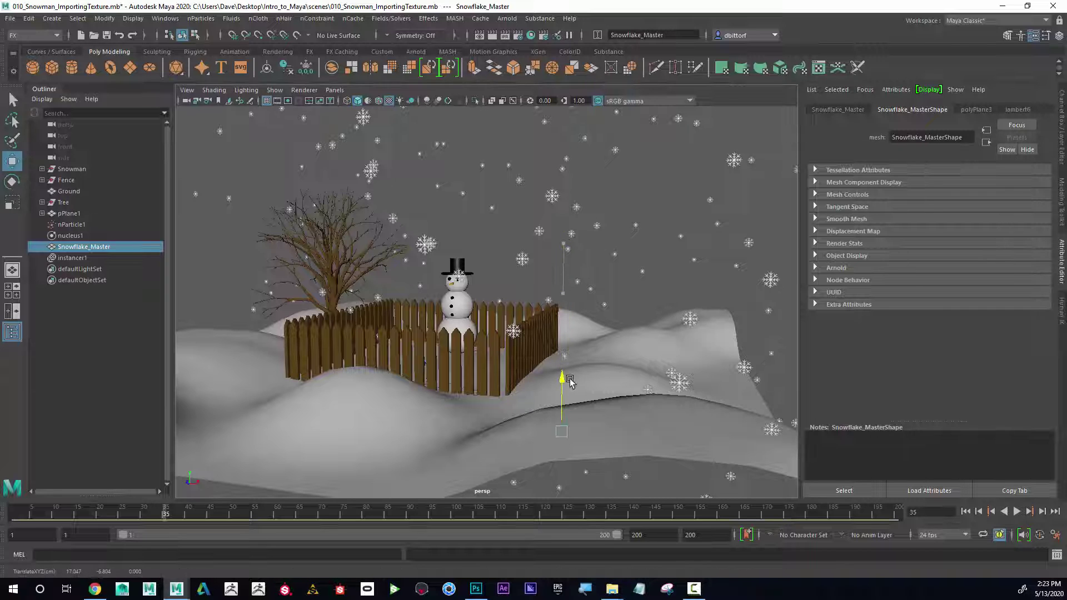
left_click_drag(571, 394, 619, 362, "alt")
right_click_drag(619, 361, 681, 344, "alt")
middle_click_drag(682, 343, 691, 328, "alt")
right_click_drag(690, 328, 686, 324, "alt")
mouse_move(685, 319)
left_mouse_down("alt")
mouse_move(686, 300)
mouse_move(692, 306)
left_mouse_up("alt")
left_click(14, 204)
mouse_move(608, 381)
left_mouse_down()
mouse_move(625, 384)
mouse_move(610, 383)
left_mouse_up()
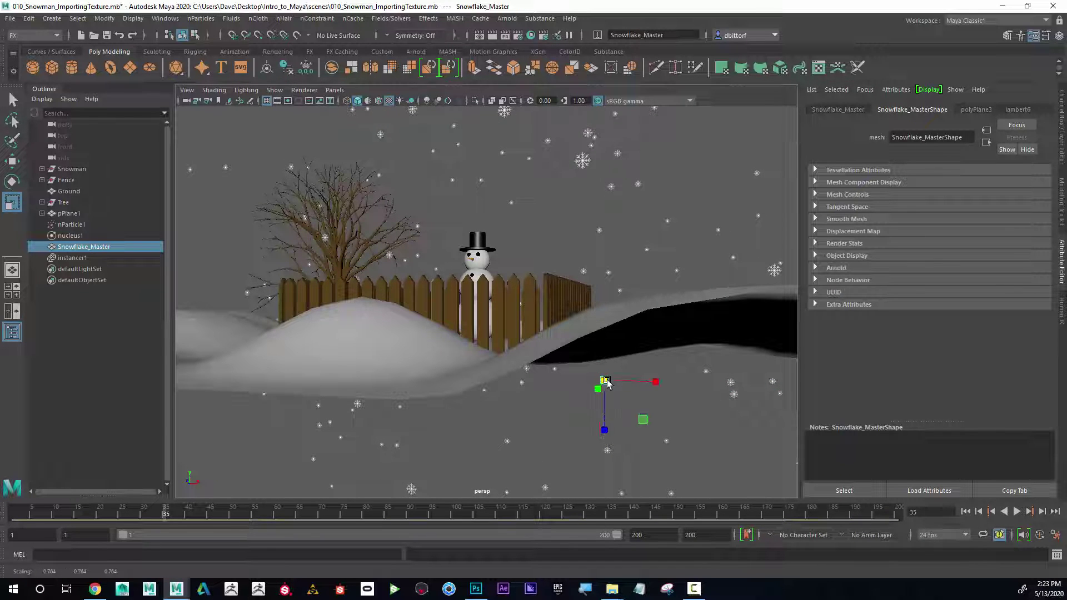
- Play the animation from the first frame to check the resized snowflakes, and return to the start
left_click_drag(564, 213, 562, 225, "alt")
right_click_drag(562, 224, 631, 236, "alt")
left_click_drag(608, 257, 611, 276, "alt")
right_click_drag(611, 276, 608, 339, "alt")
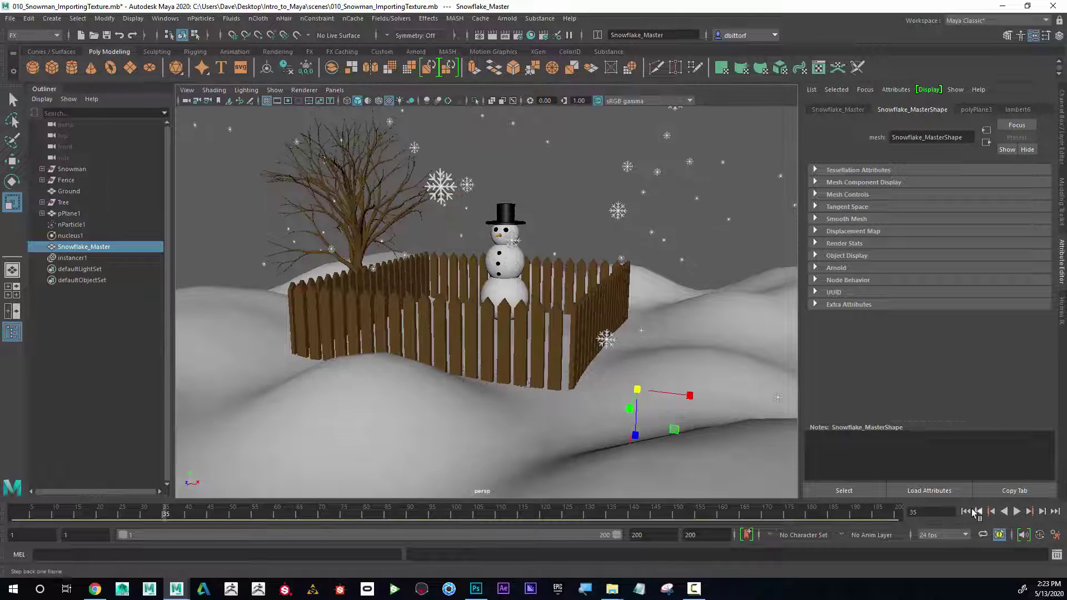
left_click(967, 511)
left_click(1017, 511)
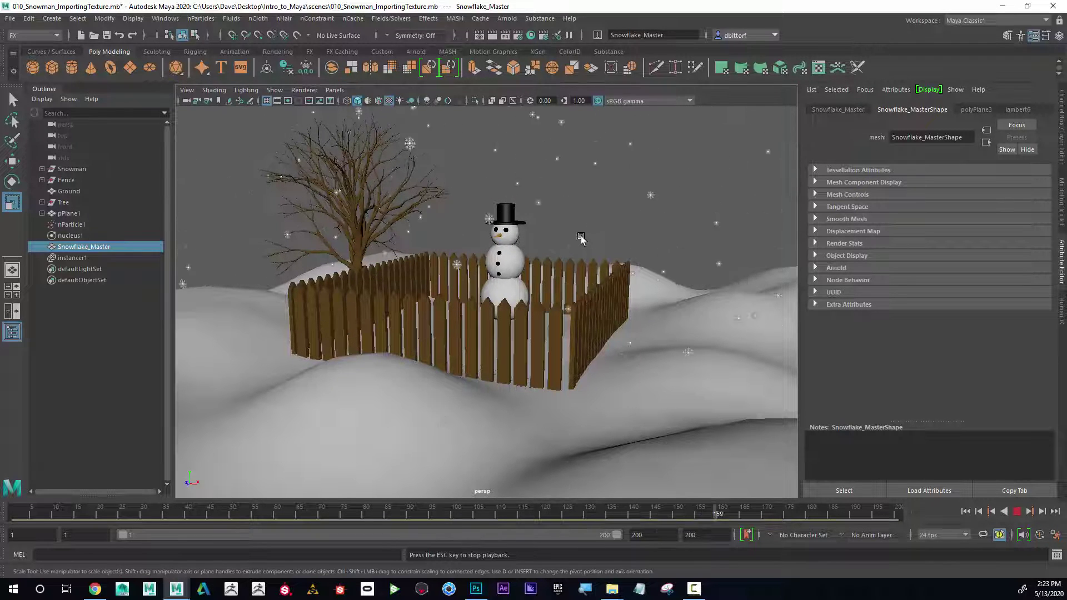
left_click(1017, 512)
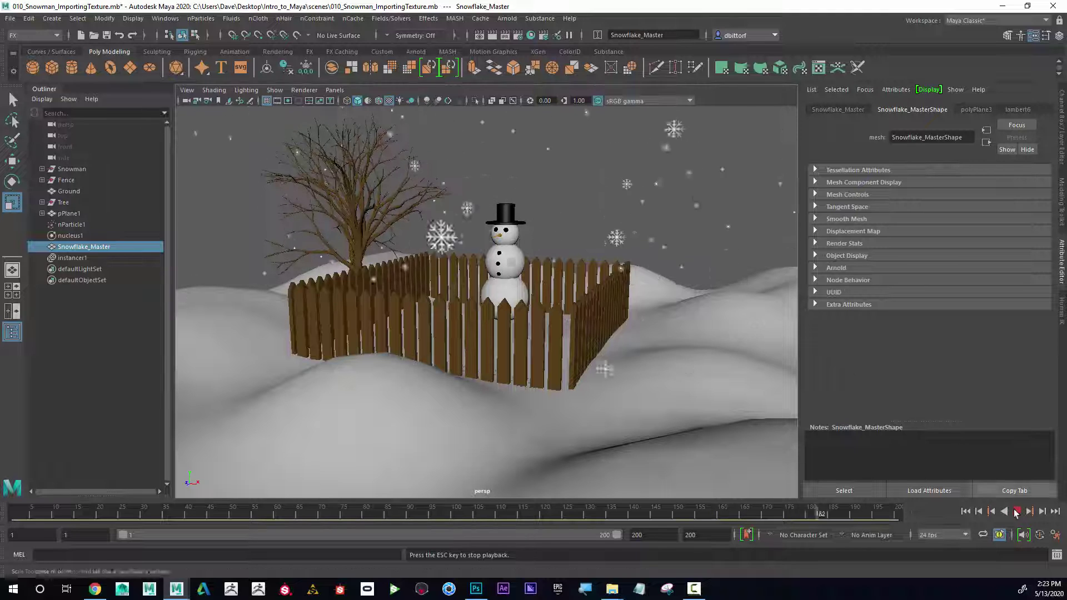
left_click(964, 513)
- Set the nucleus1 wind speed to about 4.67 while the snow simulation plays
right_click_drag(567, 293, 499, 283, "alt")
middle_click_drag(557, 296, 559, 314, "alt")
right_click_drag(559, 313, 569, 311, "alt")
left_click_drag(570, 314, 581, 308, "alt")
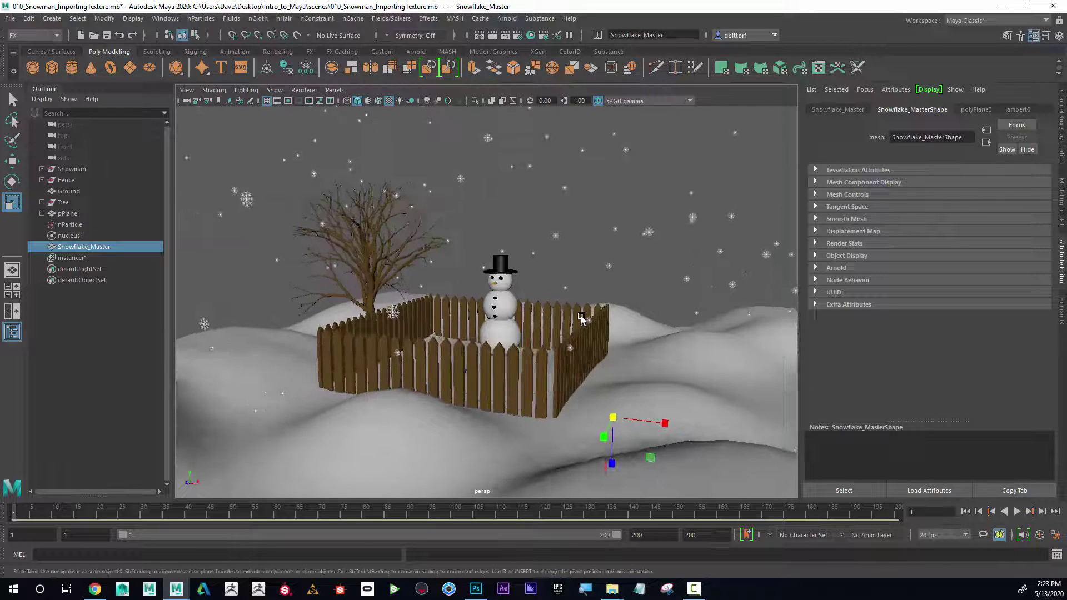
left_click(68, 236)
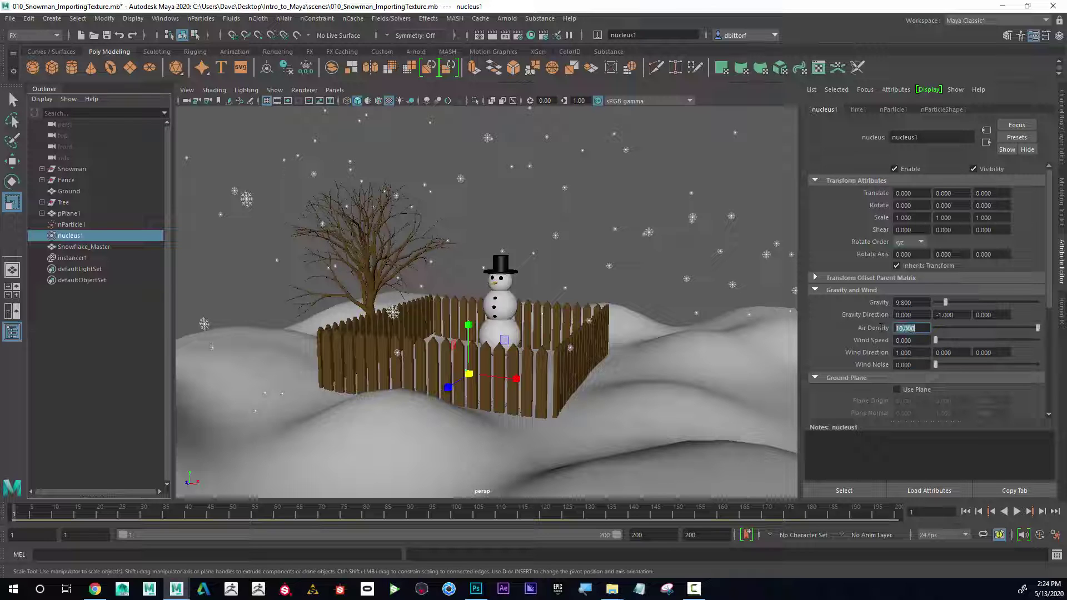
left_click(1019, 511)
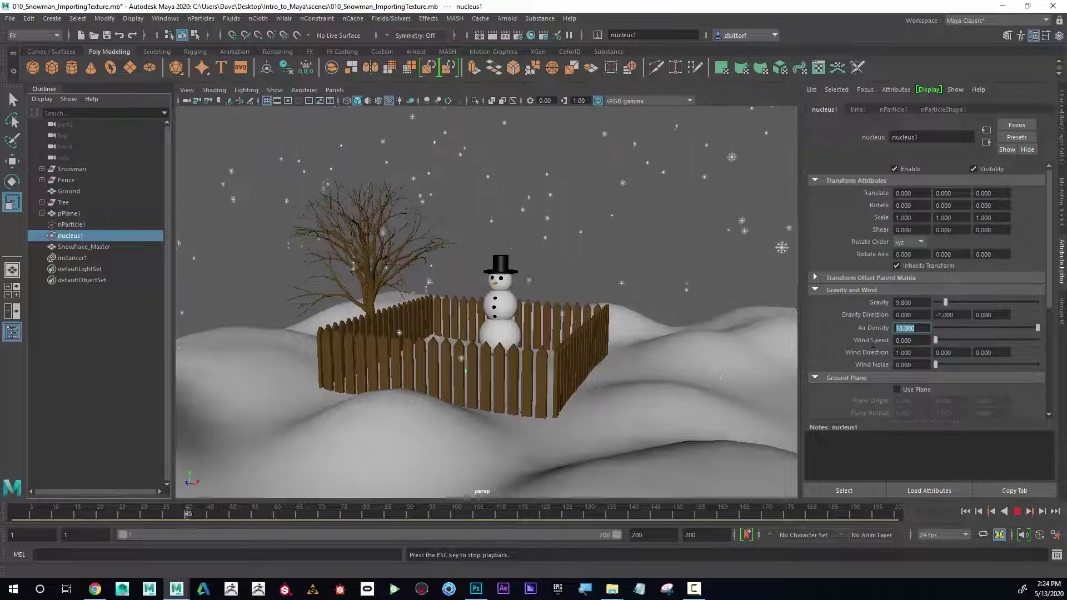
mouse_move(935, 340)
left_mouse_down()
mouse_move(972, 342)
mouse_move(943, 341)
left_mouse_up()
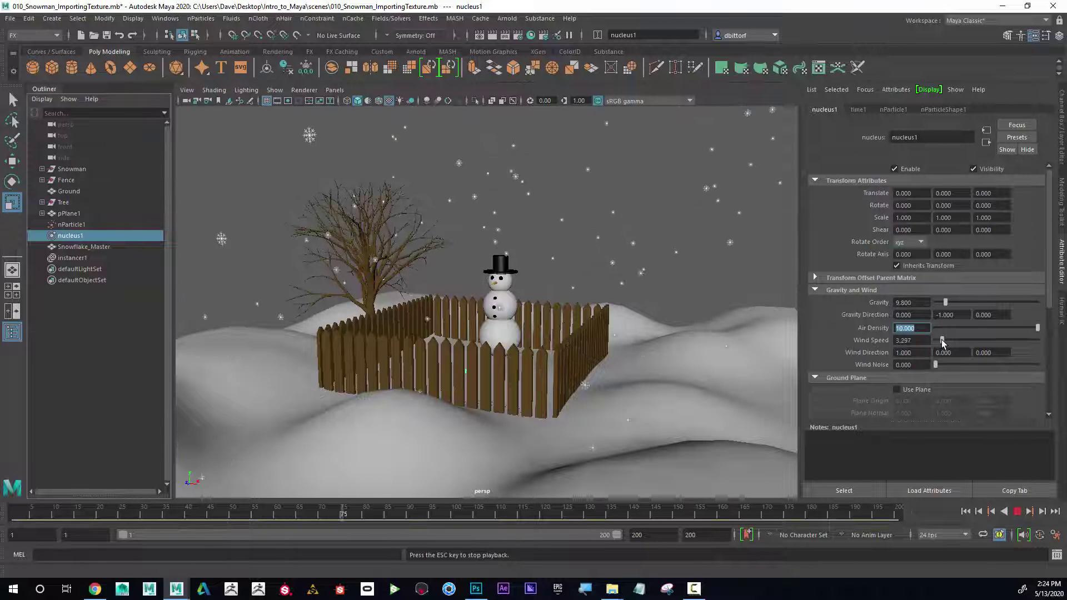
left_click_drag(942, 341, 945, 341)
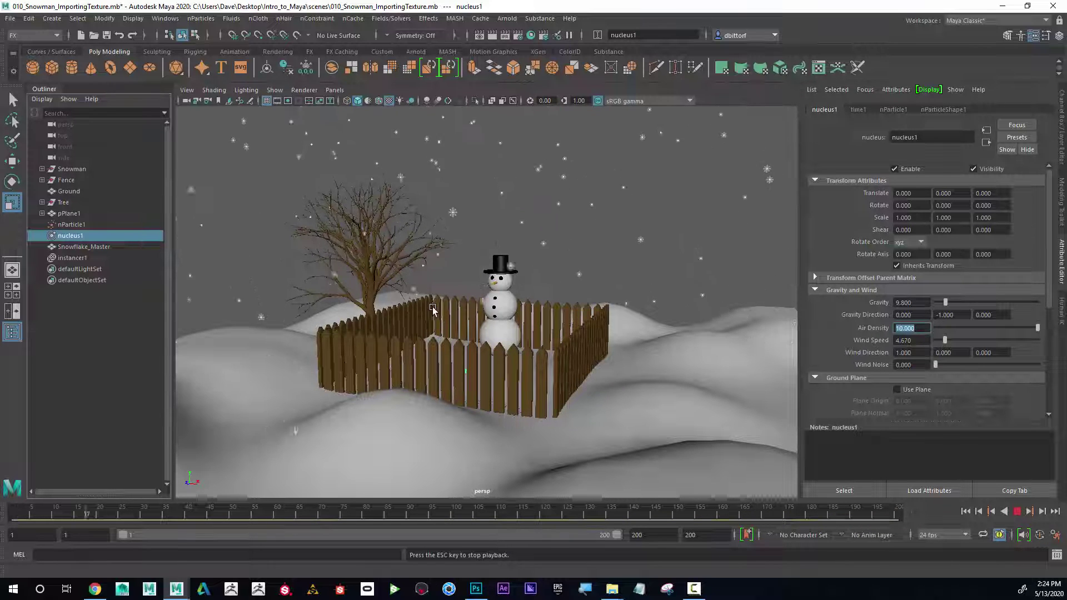
- Examine the wind-blown snowflakes around the snowman from several views during playback, and return to the first frame
right_click_drag(432, 307, 575, 296, "alt")
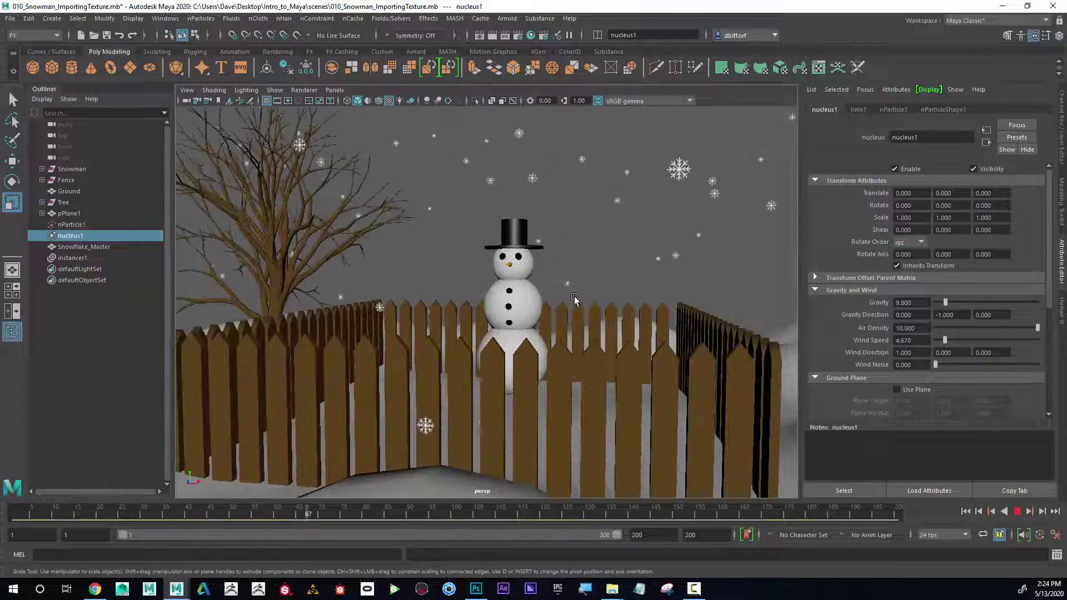
left_click_drag(575, 295, 547, 303, "alt")
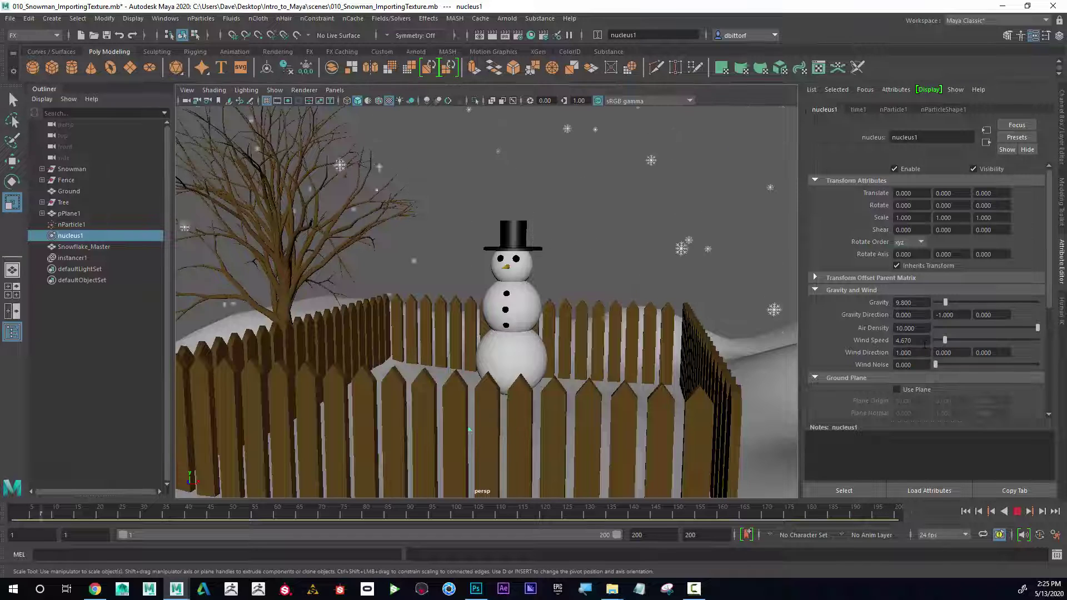
right_click_drag(723, 414, 489, 308, "alt")
mouse_move(792, 418)
left_mouse_down("alt")
mouse_move(770, 421)
mouse_move(785, 420)
left_mouse_up("alt")
left_click(1017, 512)
left_click(966, 512)
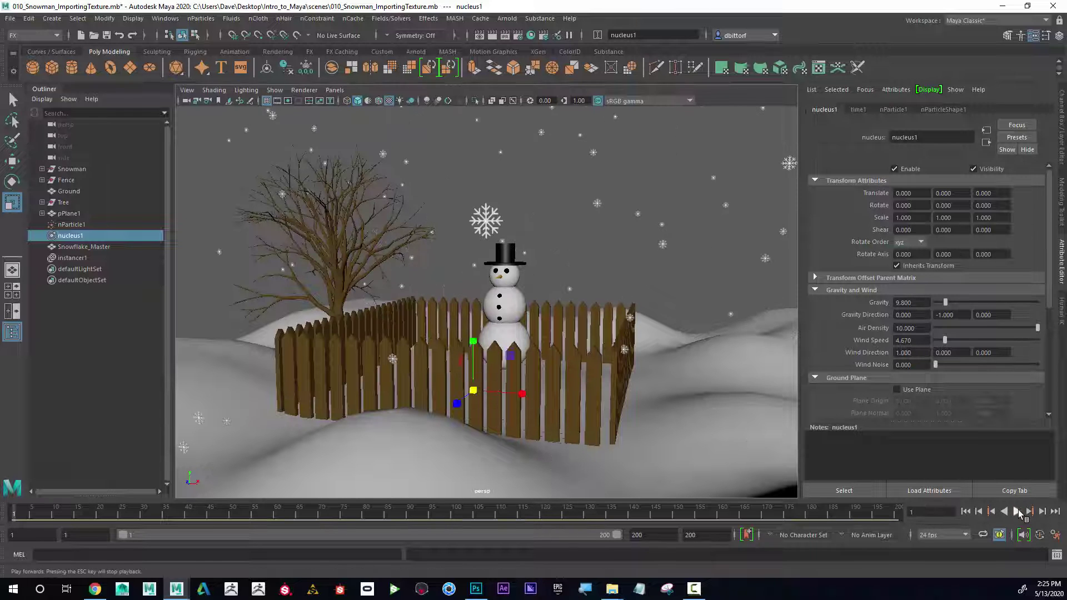
- Replay the snowfall twice from the first frame to check how the wind carries it across the scene
left_click(1017, 512)
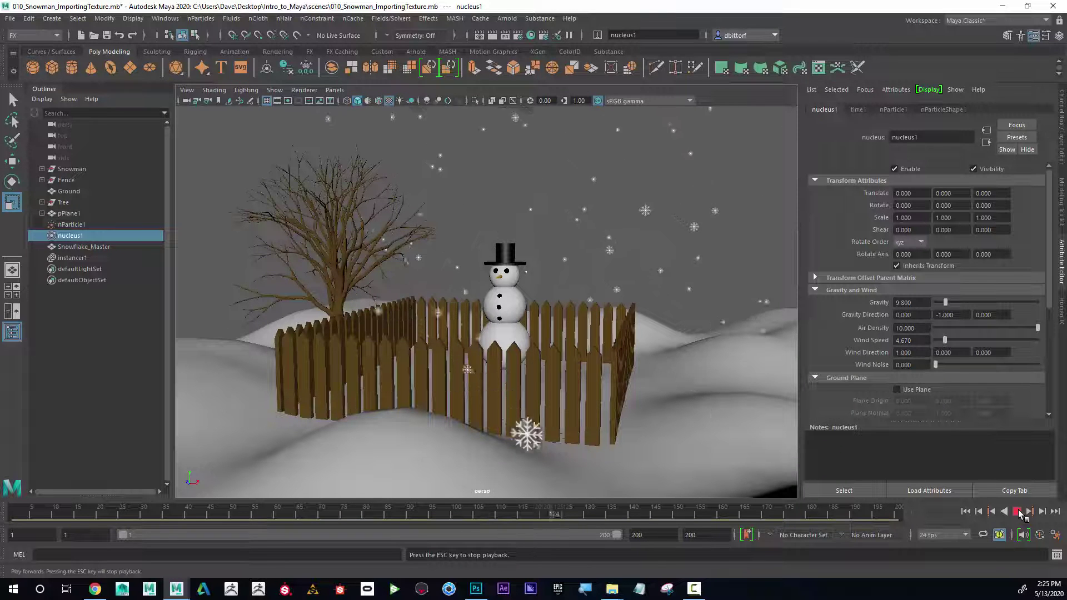
left_click(1017, 512)
left_click(966, 511)
left_click(1018, 511)
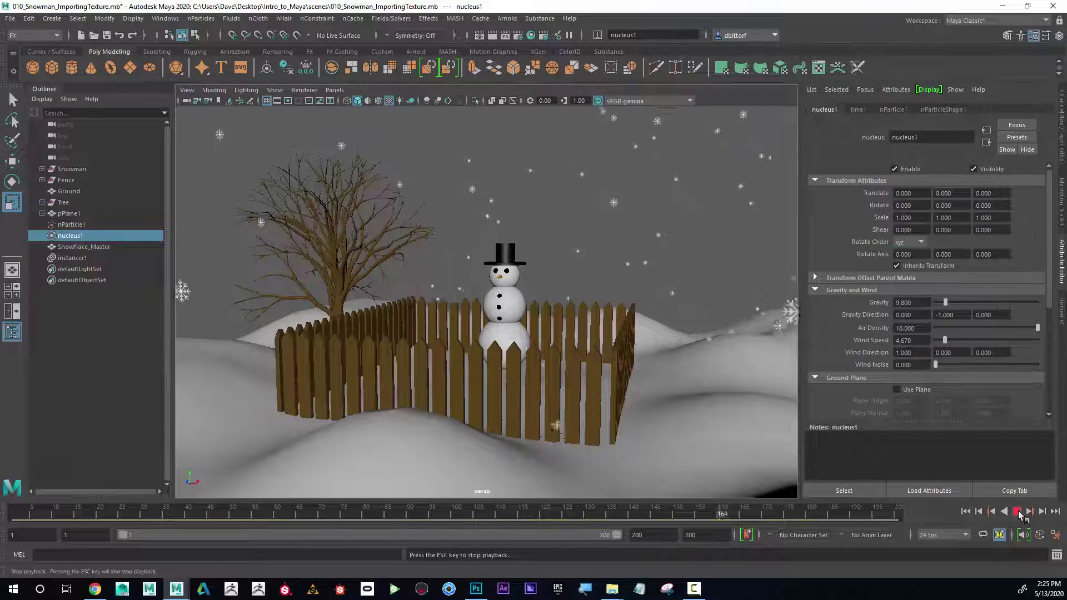
key("Escape")
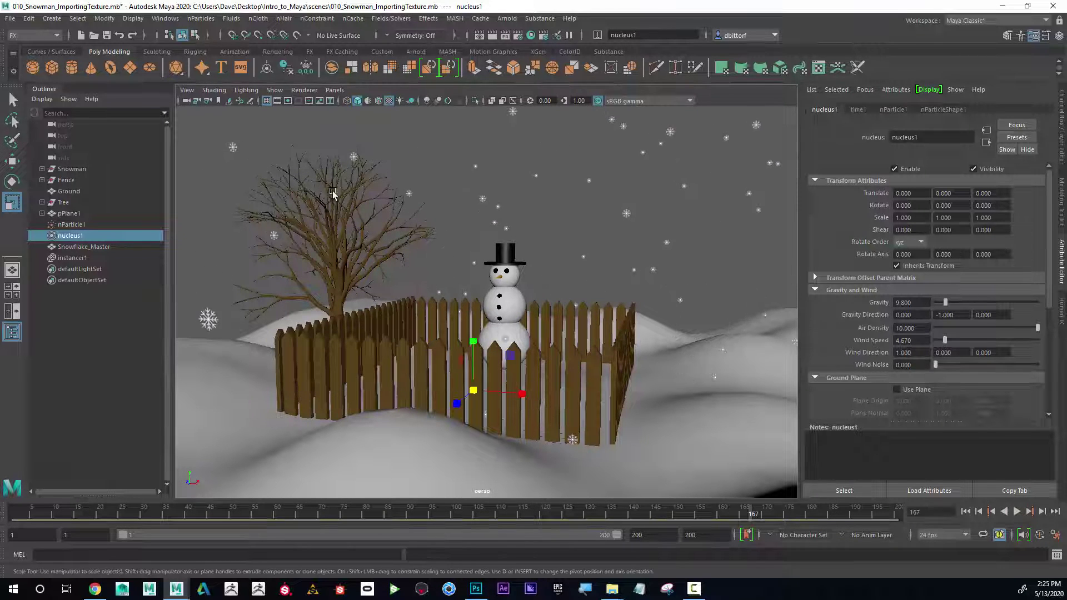
- Rename the emitter plane pPlane1 above the scene as Snow_Sky
left_click(71, 214)
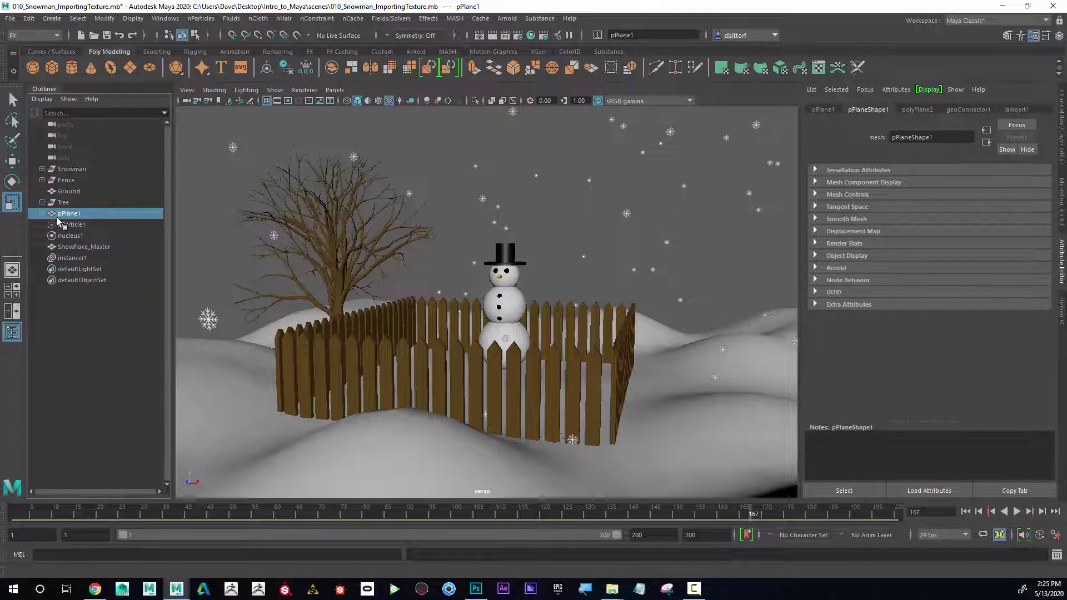
right_click_drag(516, 245, 159, 207, "alt")
middle_click_drag(562, 201, 557, 227, "alt")
scroll(583, 238, "up", 3)
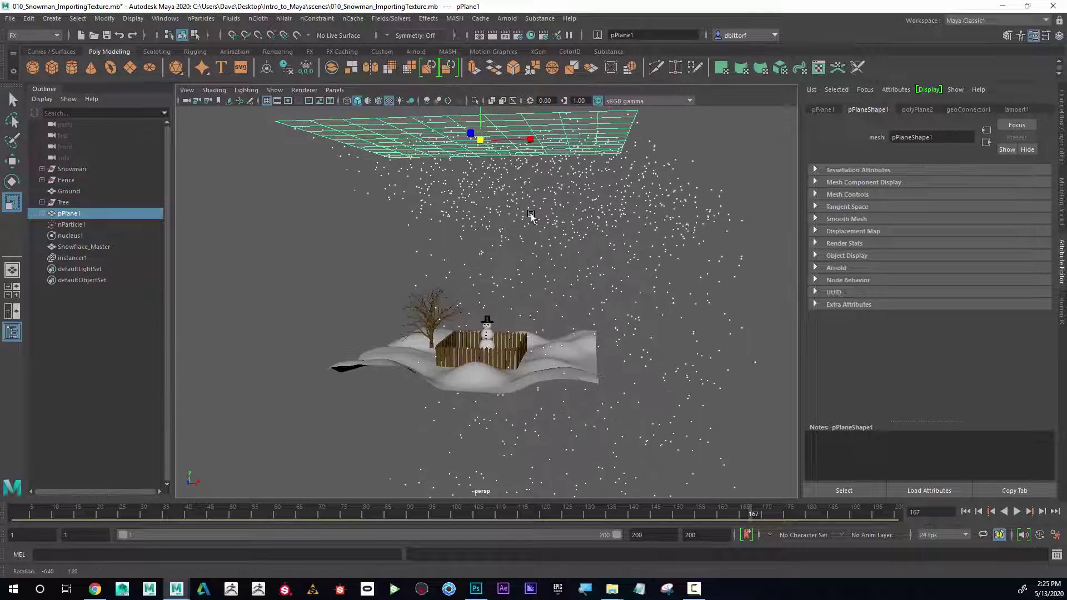
double_click(70, 216)
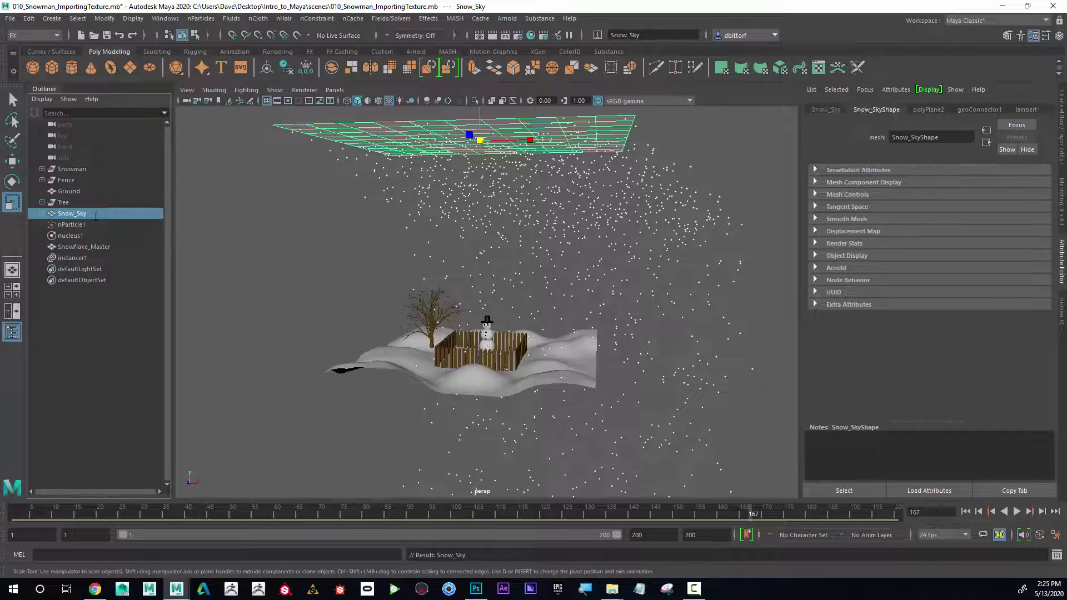
- Rename the nParticle1 object as Snow_Particles
double_click(76, 225)
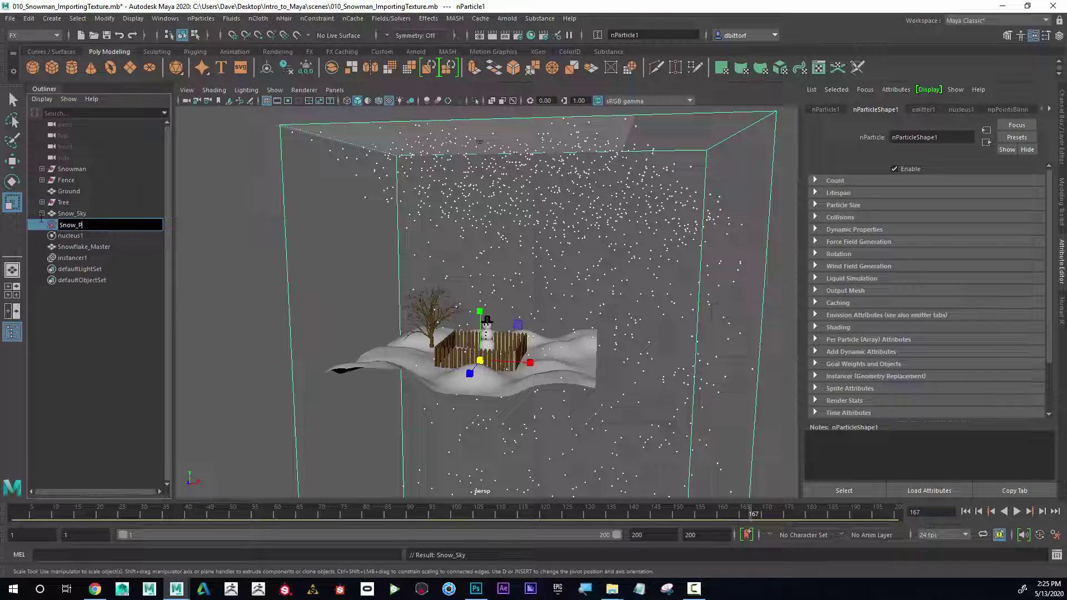
type("Snow_Particl")
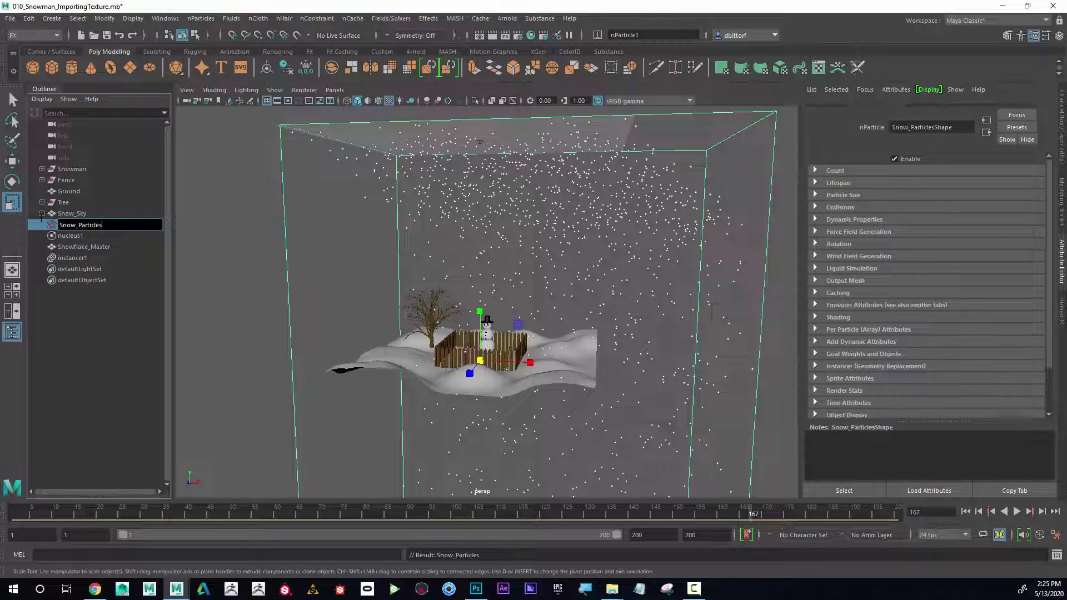
type("es")
key("Return")
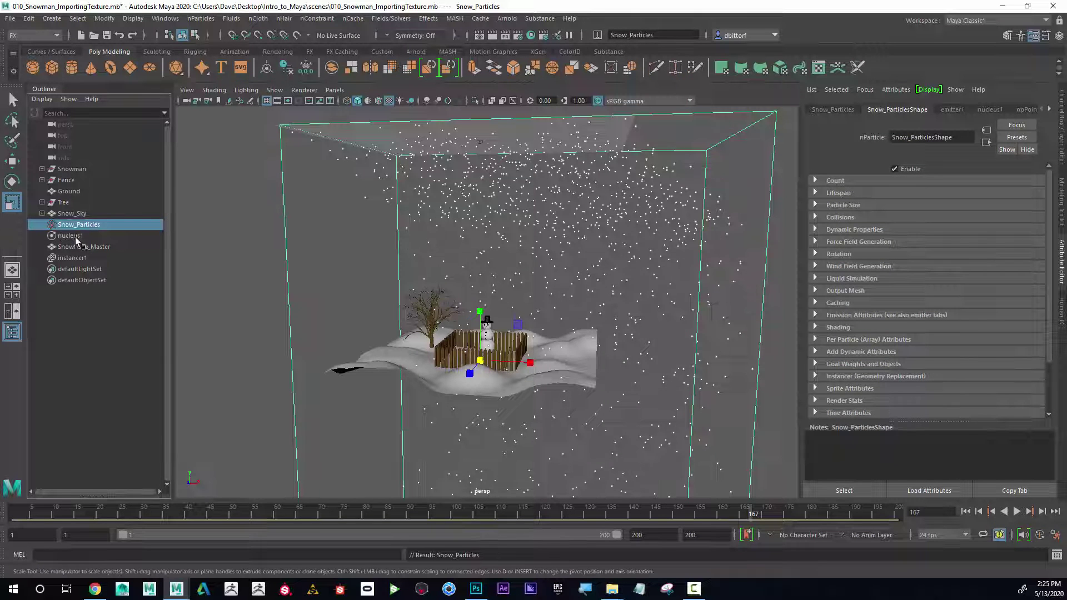
- Select the snowflake instancer and replay the snowfall to check the wind drift from a more frontal view
left_click(72, 248)
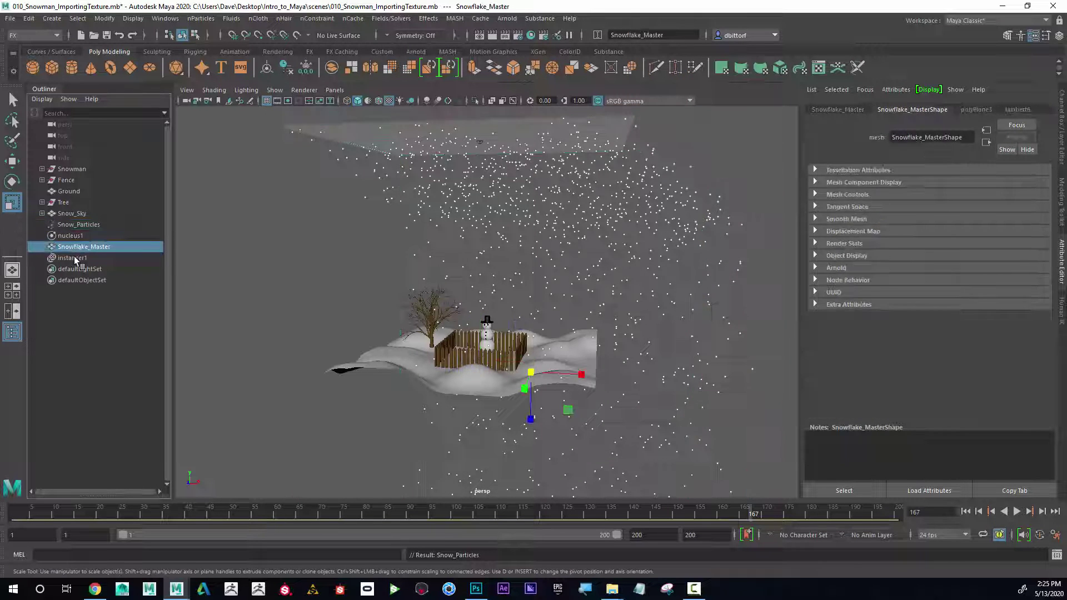
double_click(76, 256)
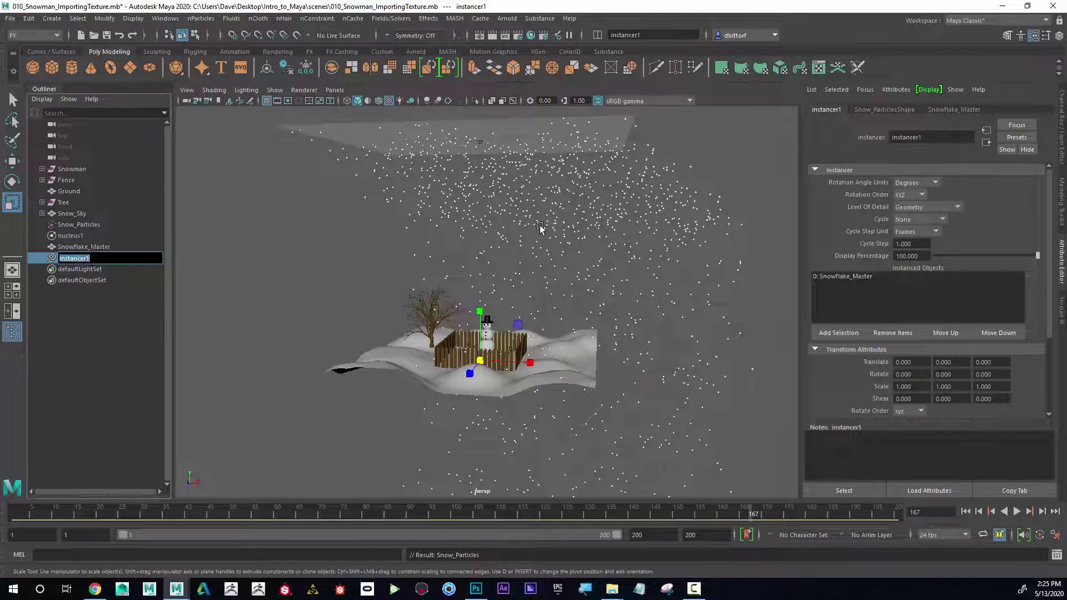
left_click(1017, 511)
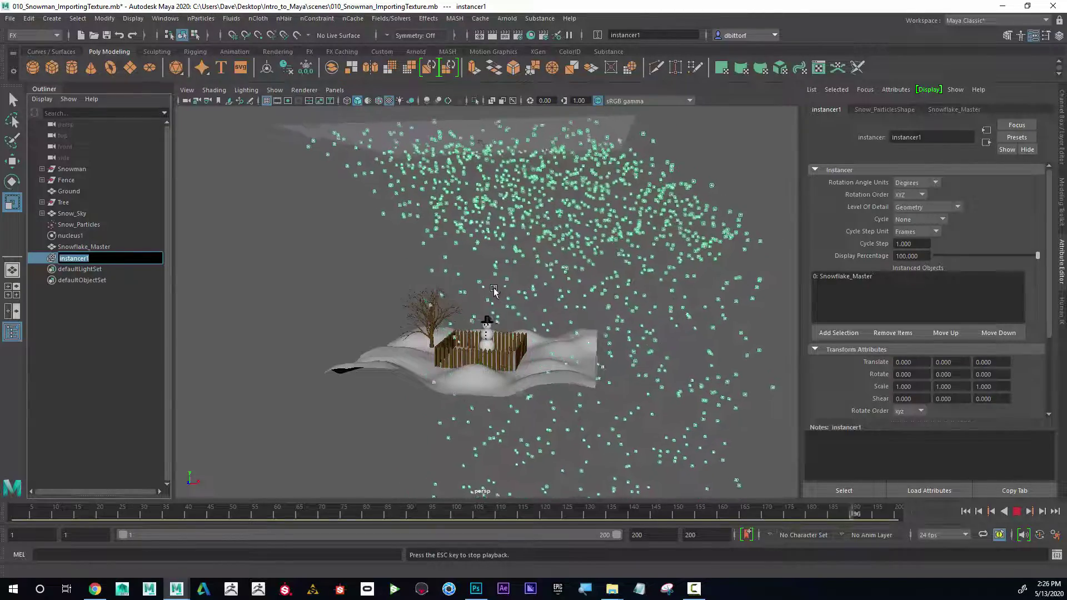
left_click_drag(496, 308, 545, 310, "alt")
key("Escape")
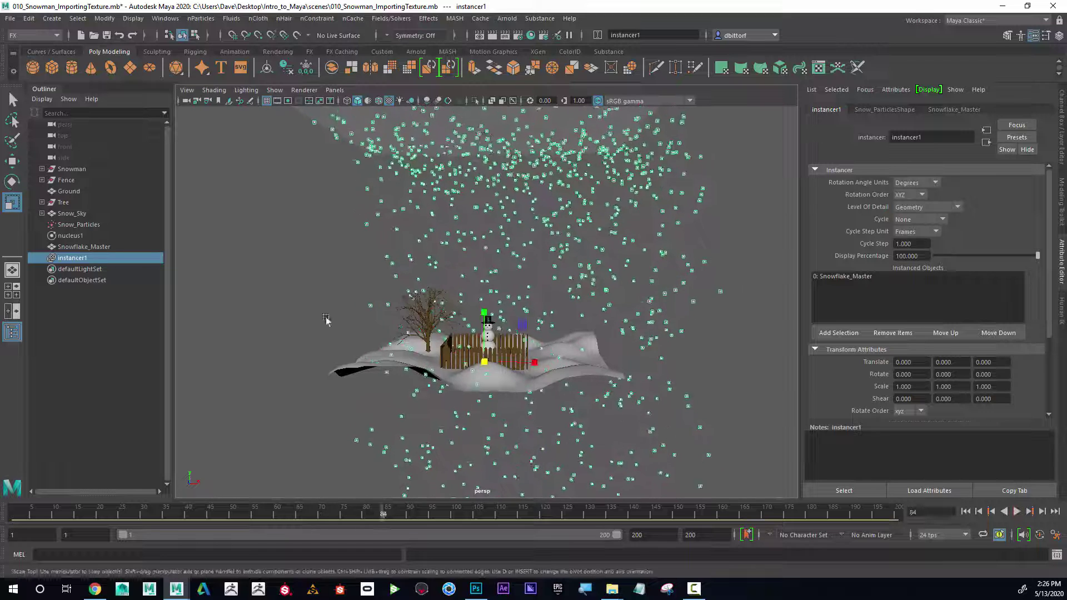
- Set the nucleus1 wind speed to 2 and replay the snowfall, examining it close to the snowman
left_click(70, 235)
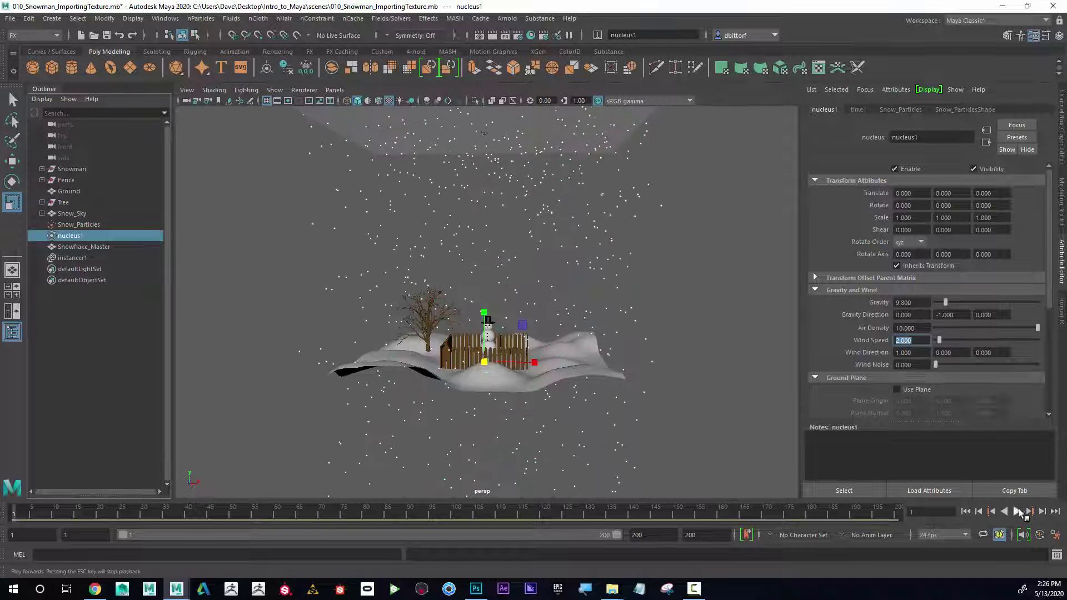
left_click(1017, 511)
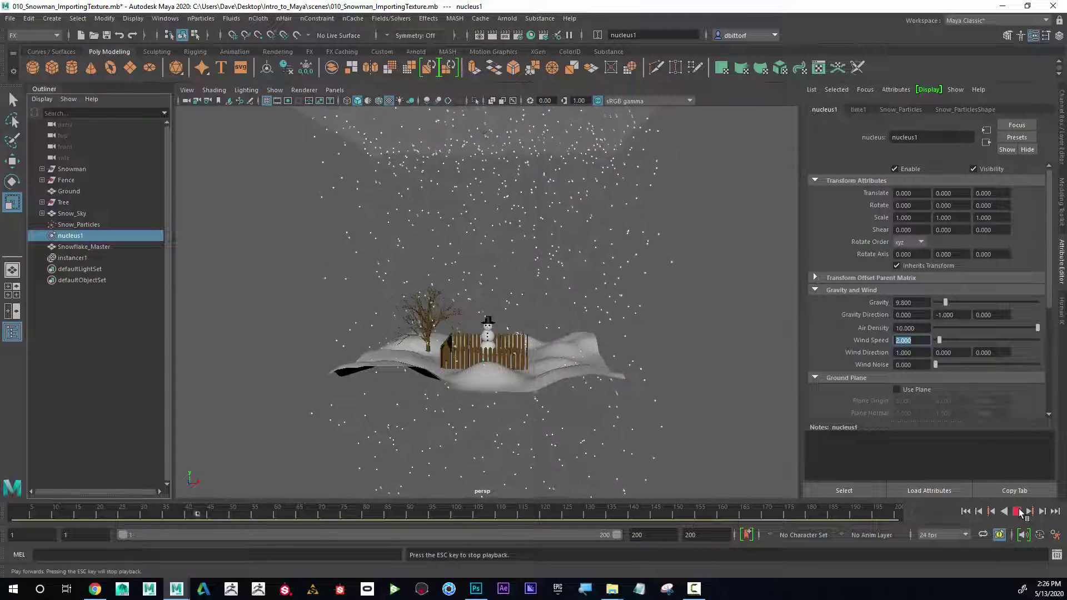
right_click_drag(503, 356, 613, 410, "alt")
middle_click_drag(614, 409, 610, 357, "alt")
left_click_drag(610, 357, 598, 355, "alt")
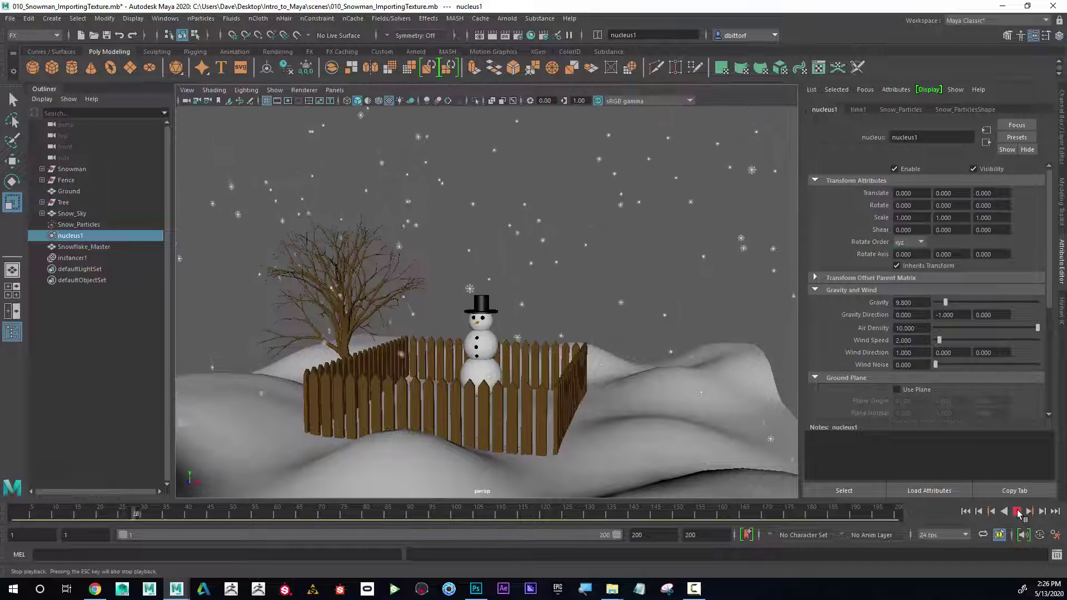
left_click(1017, 512)
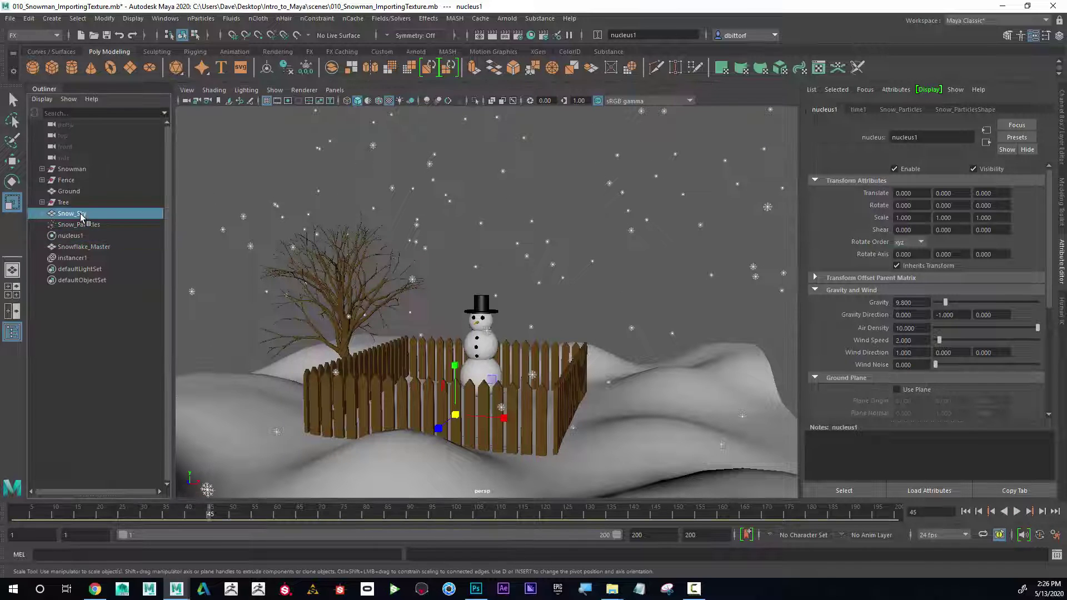
- Group the snow objects from Snow_Sky through instancer1 and name the group Snow
left_click_drag(82, 217, 82, 258)
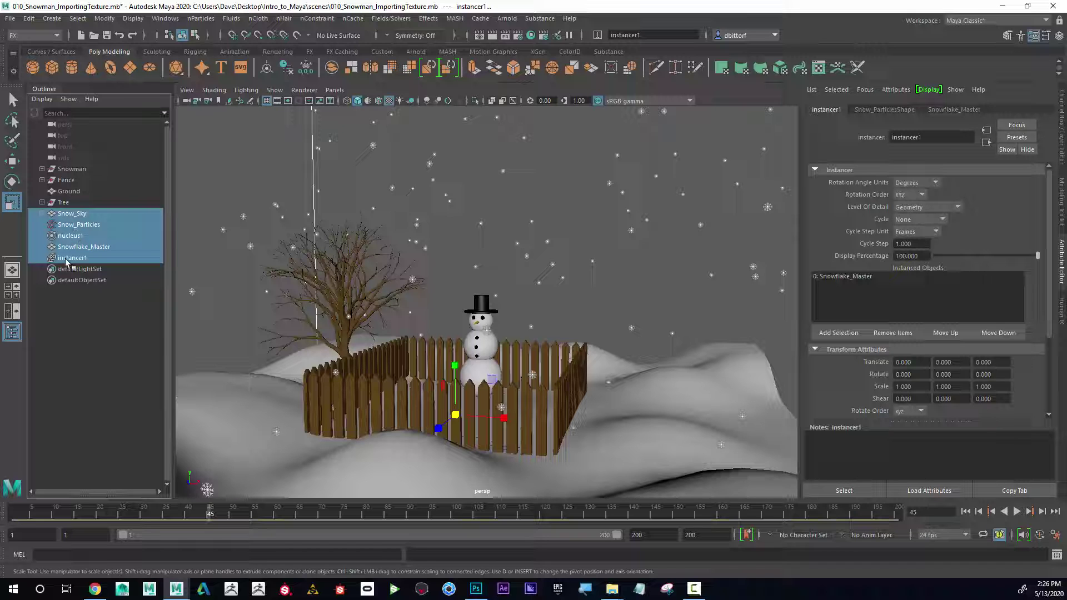
key("ctrl+g")
double_click(72, 213)
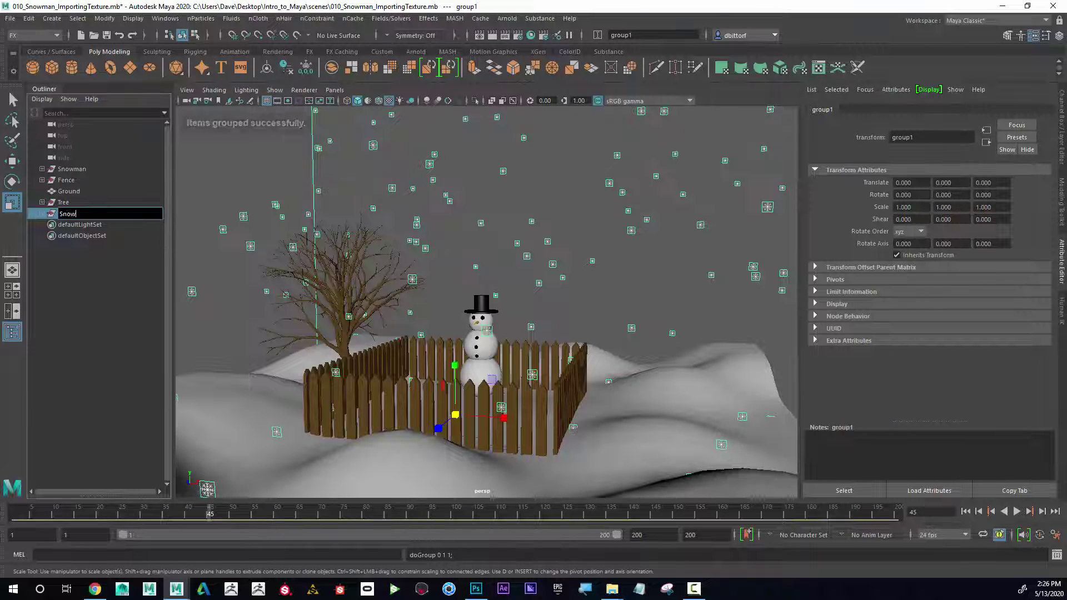
type("Snow")
key("Return")
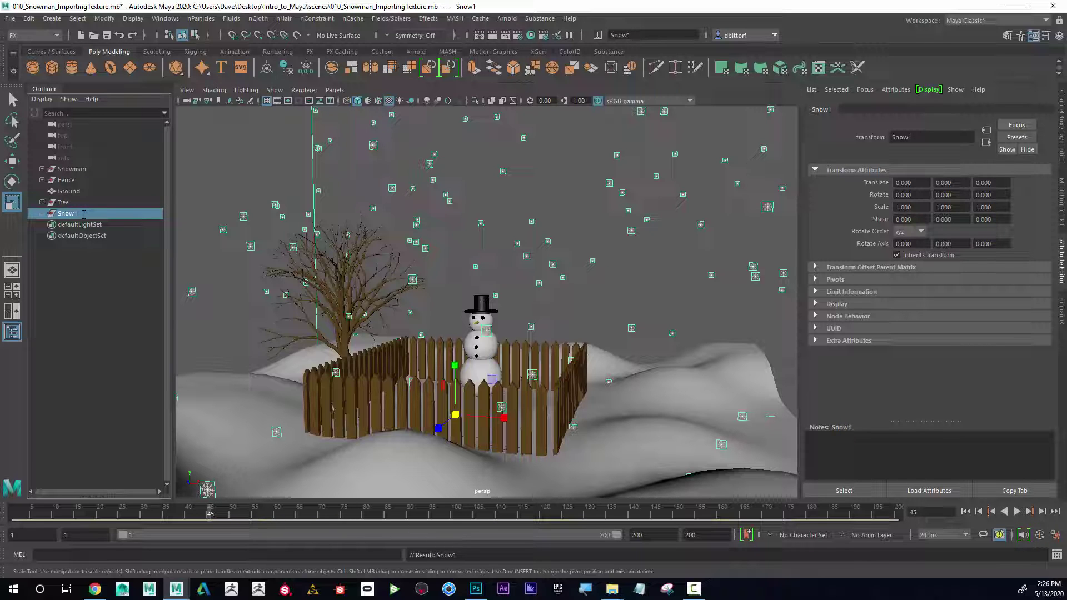
- Clear the selection and play the snowfall from the first frame, viewing the snowman and fence from the front
left_click(88, 265)
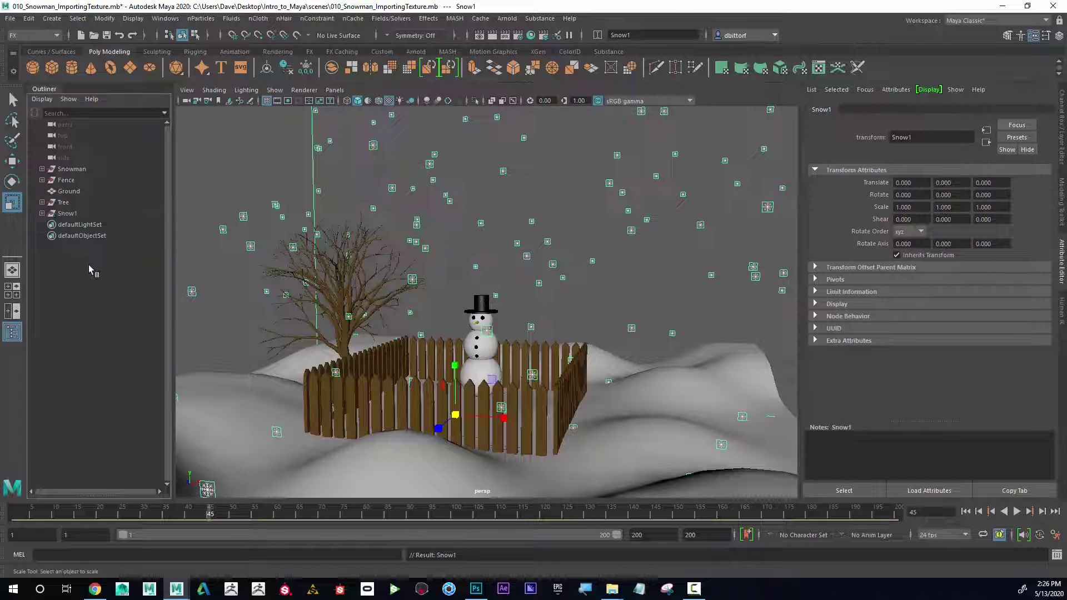
left_click(770, 326)
left_click(965, 512)
left_click(1017, 511)
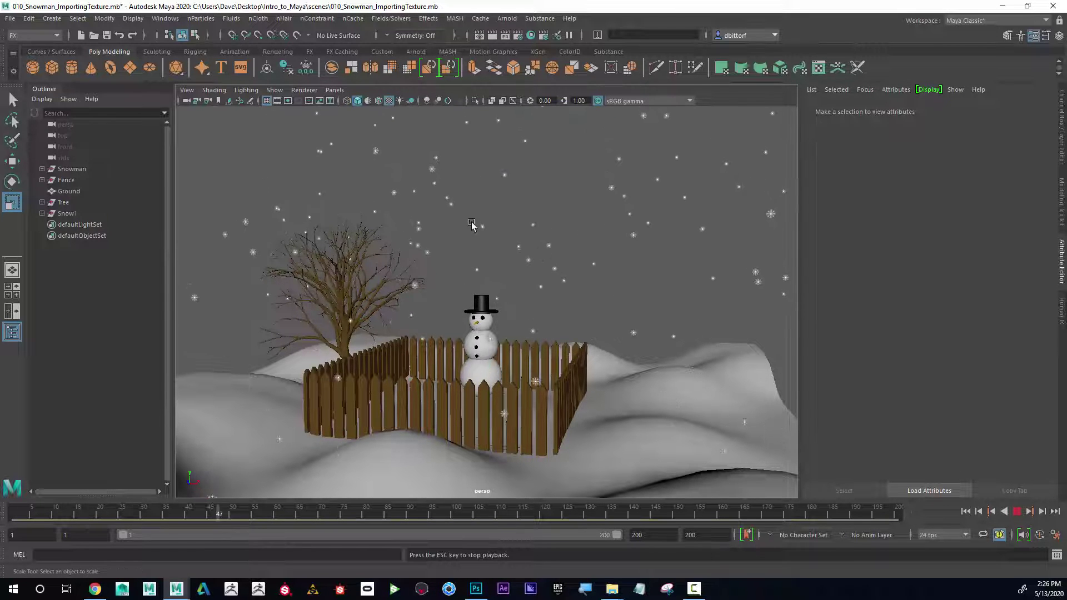
left_click_drag(517, 240, 544, 265, "alt")
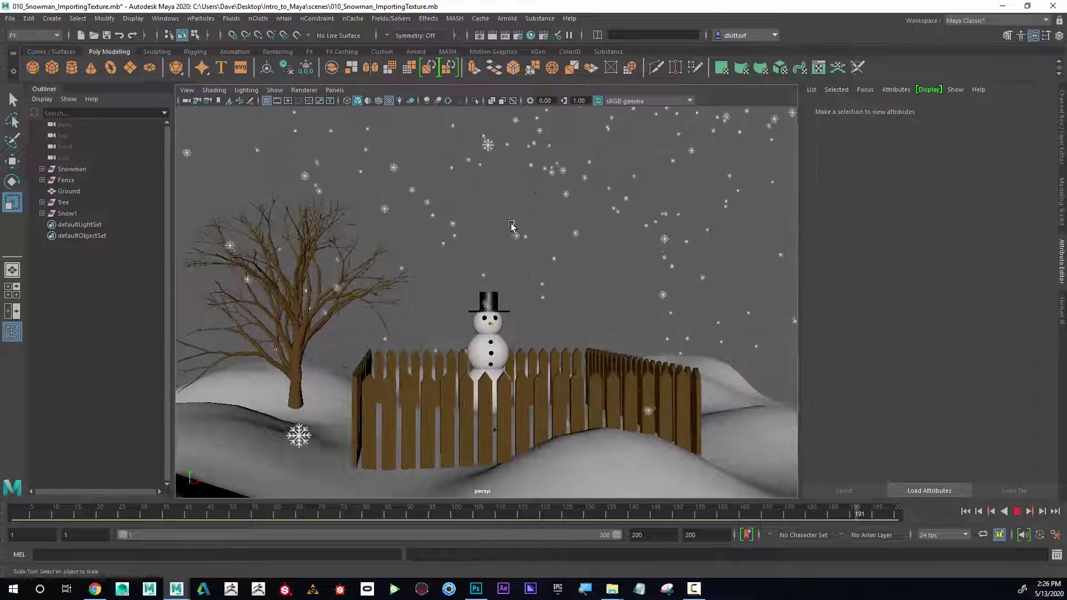
left_click(1017, 512)
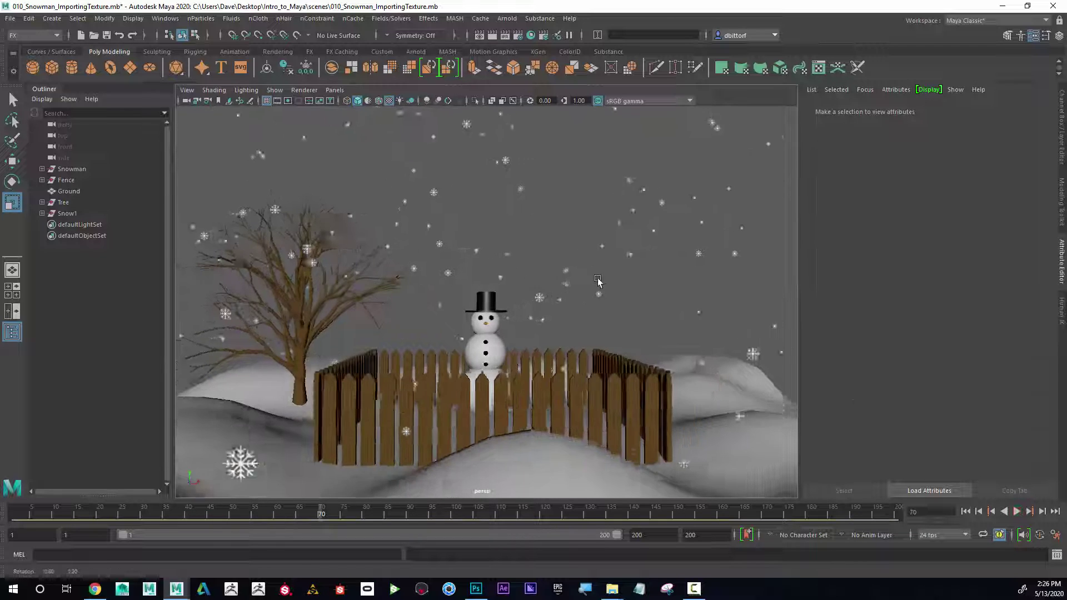